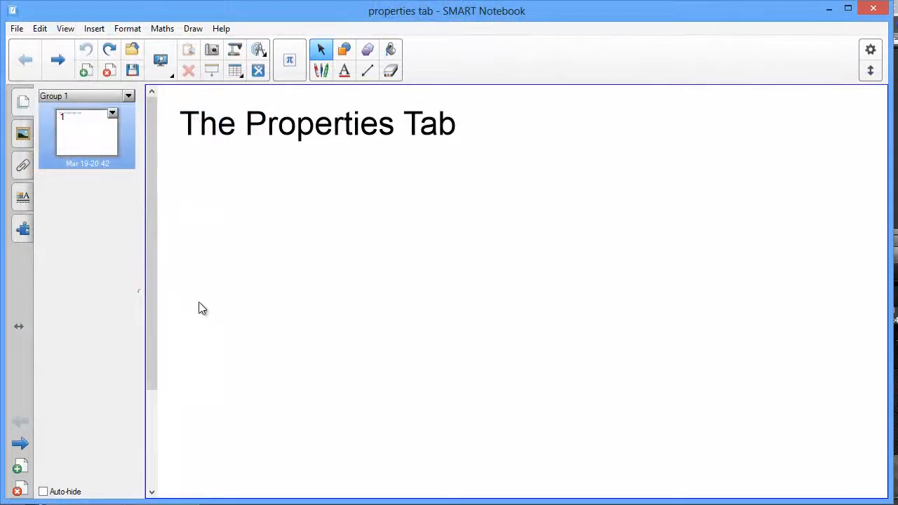
Display the properties of the page and of the title text "The Properties Tab"
left_click(23, 197)
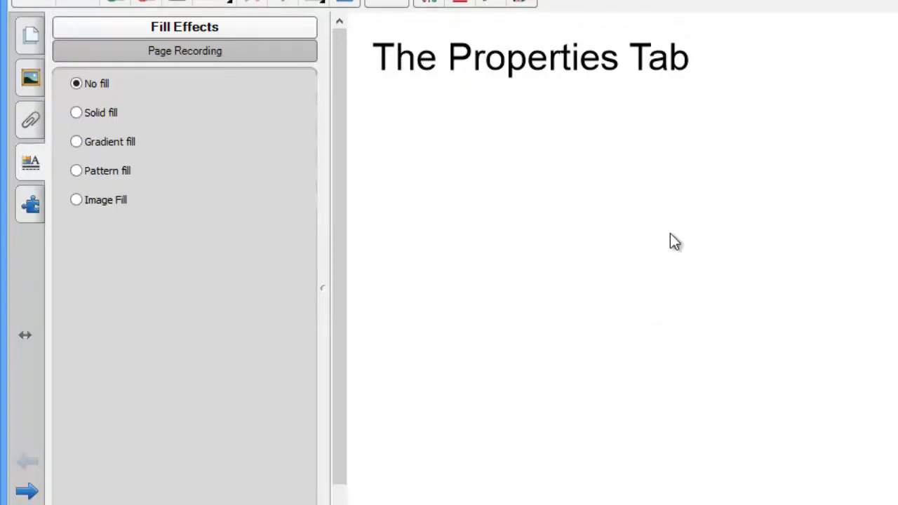
left_click(567, 64)
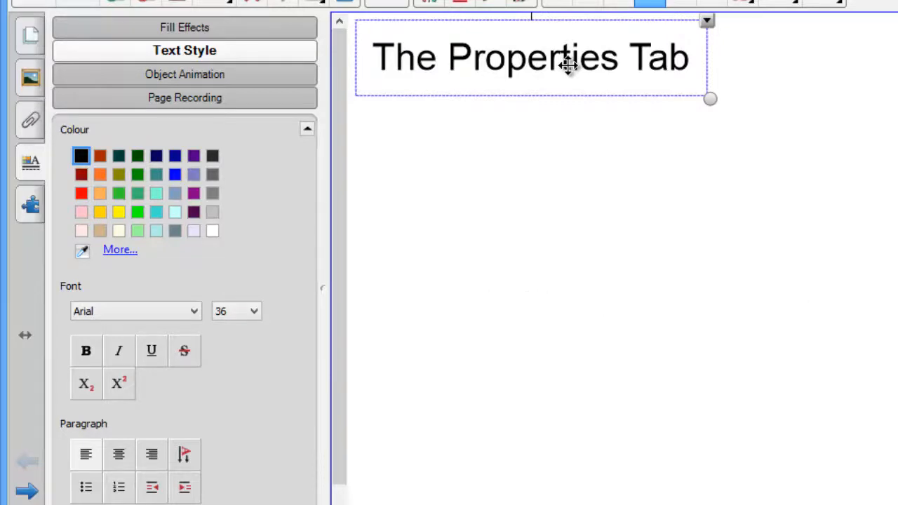
left_click(494, 207)
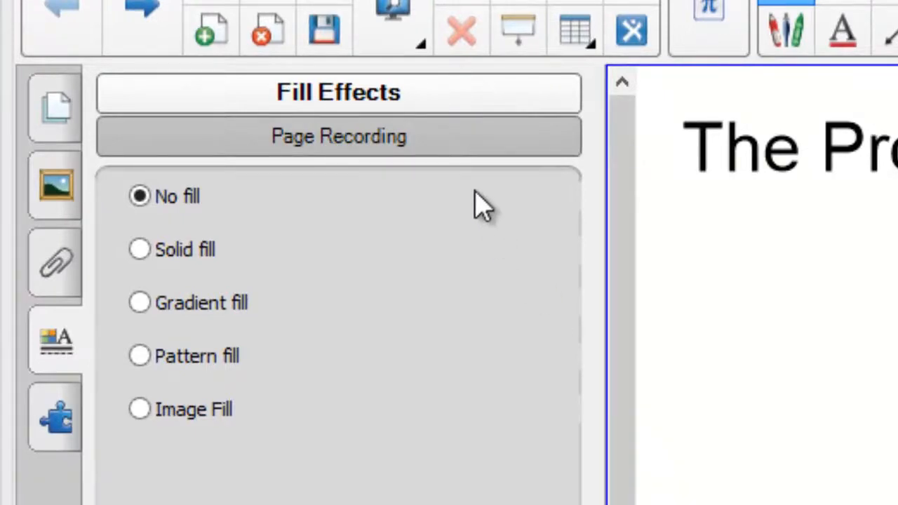
left_click(430, 153)
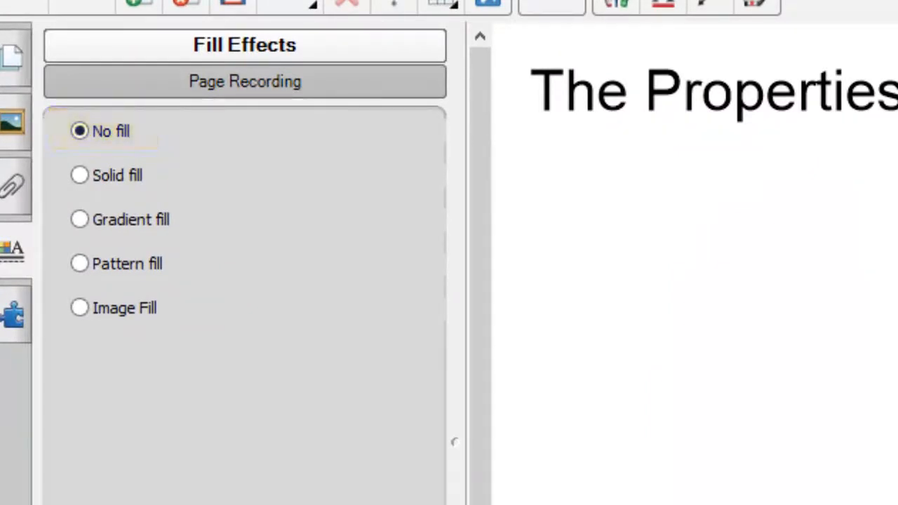
Try a solid fill on the page background in several colours, including sea green and bright blue
left_click(79, 175)
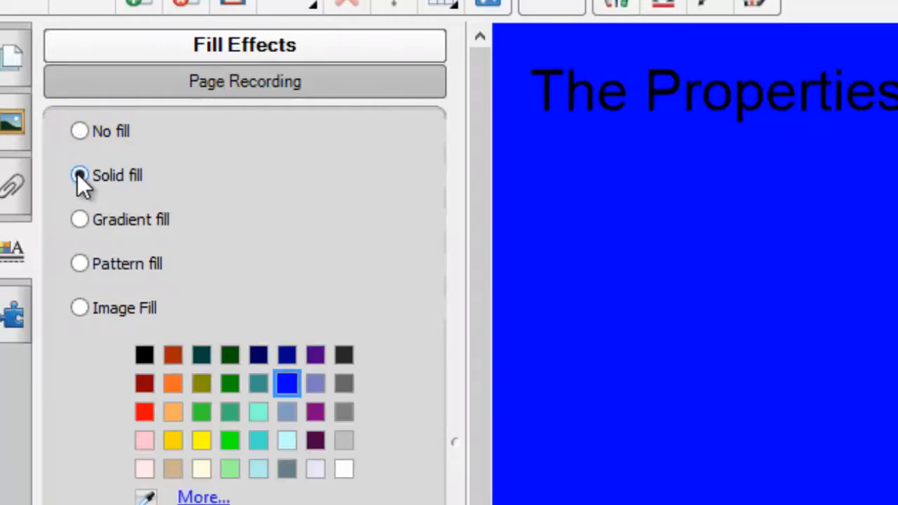
left_click(225, 392)
left_click(224, 409)
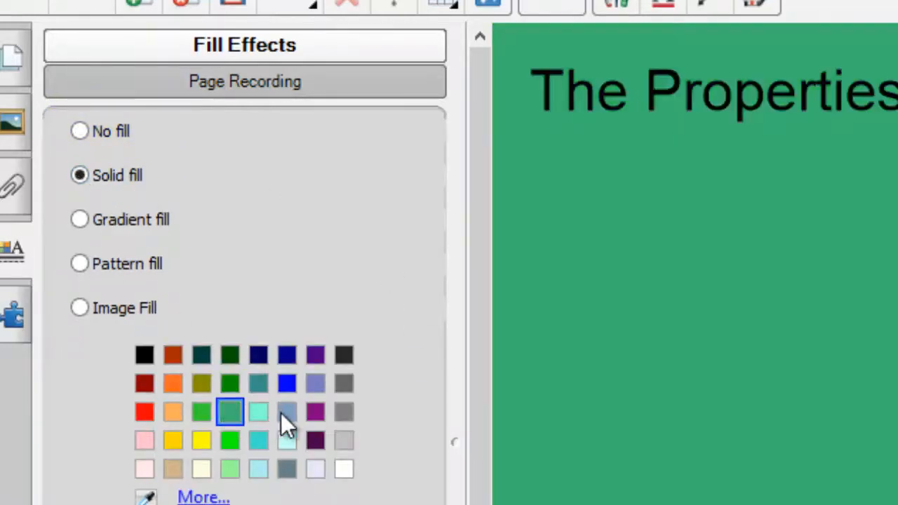
left_click(304, 412)
left_click(287, 383)
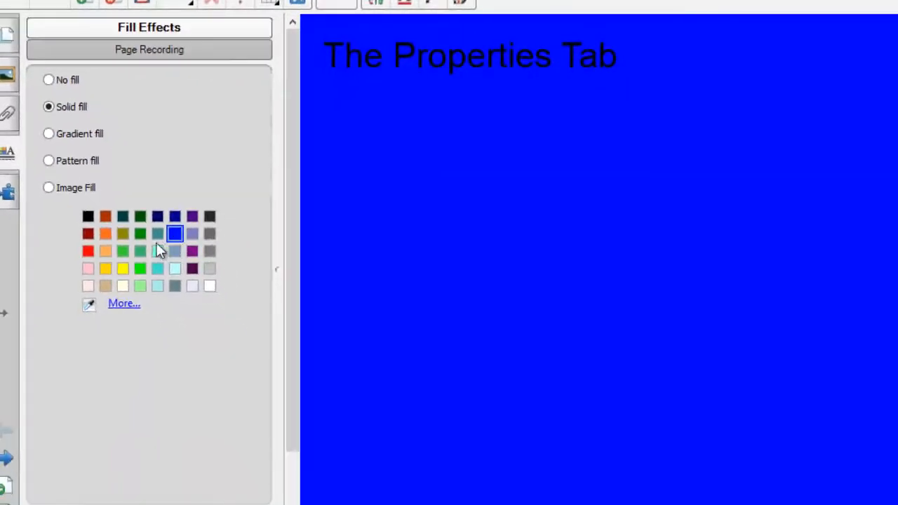
left_click(152, 247)
left_click(179, 268)
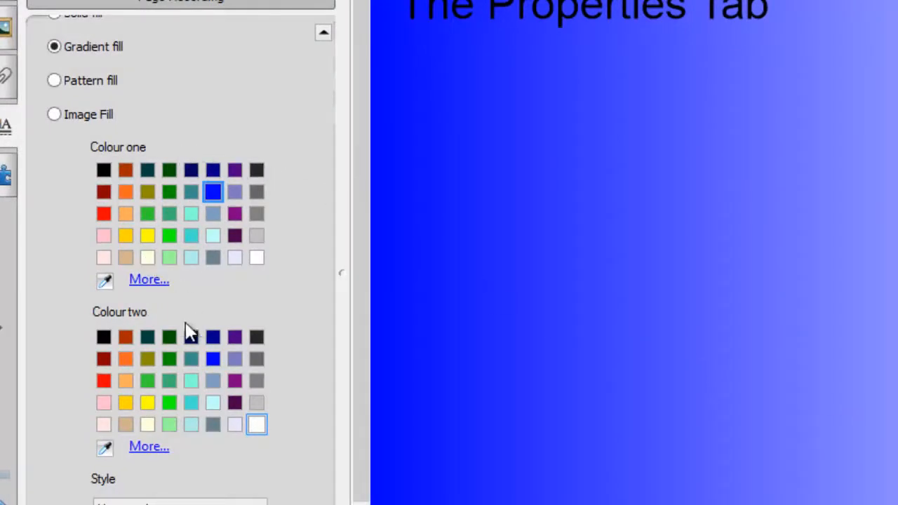
Try different gradient colour pairs on the page background, ending with green as colour one and grey-blue as colour two
left_click(147, 358)
left_click(234, 214)
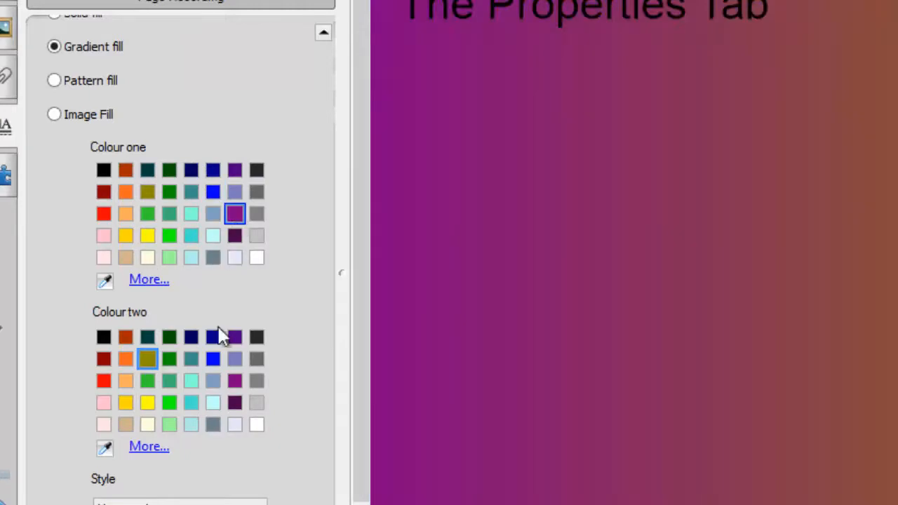
left_click(214, 379)
left_click(144, 213)
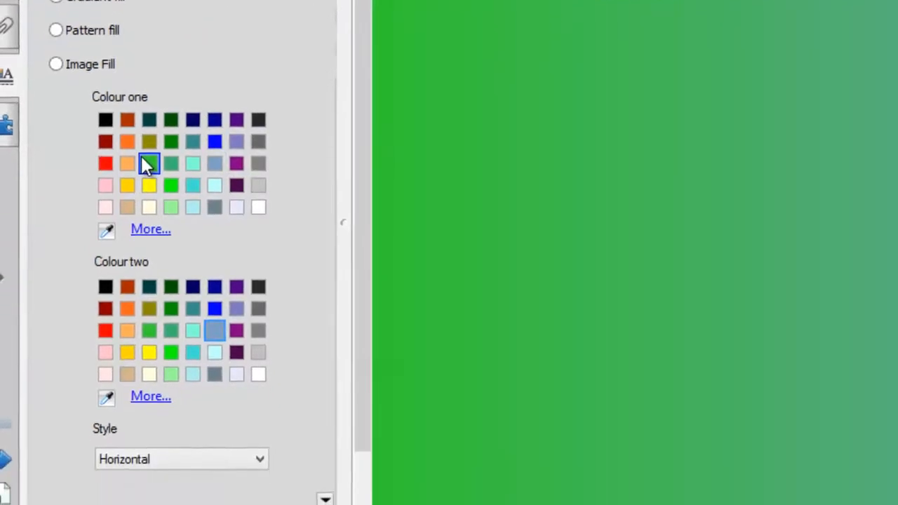
Try different gradient styles on the page background, including Forward diagonal and Vertical
left_click(260, 459)
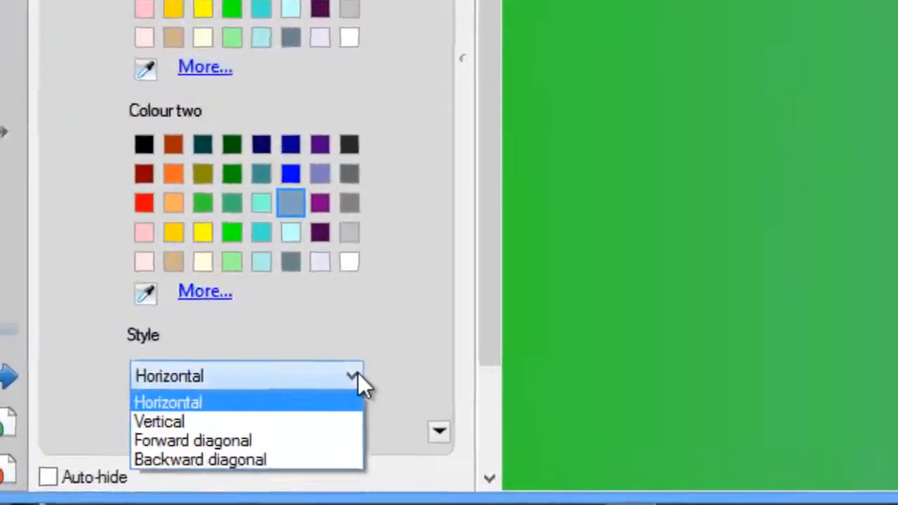
left_click(340, 441)
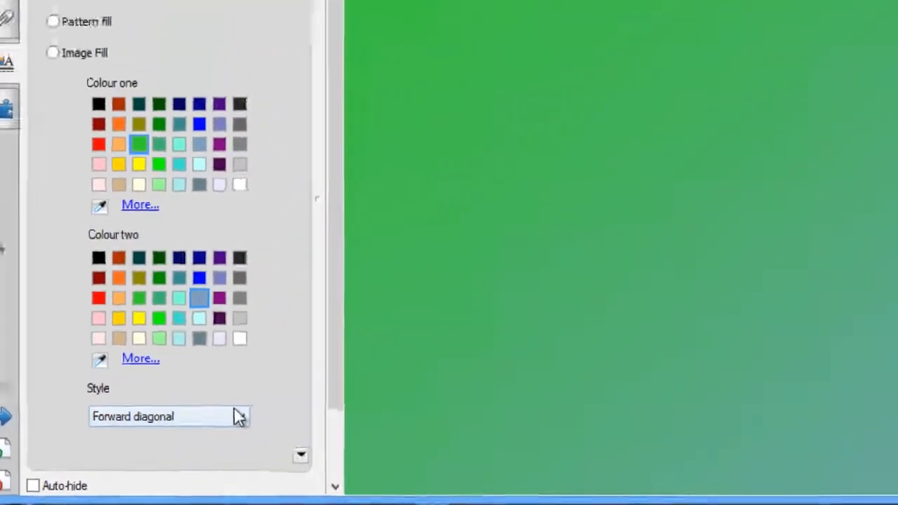
left_click(238, 417)
left_click(227, 446)
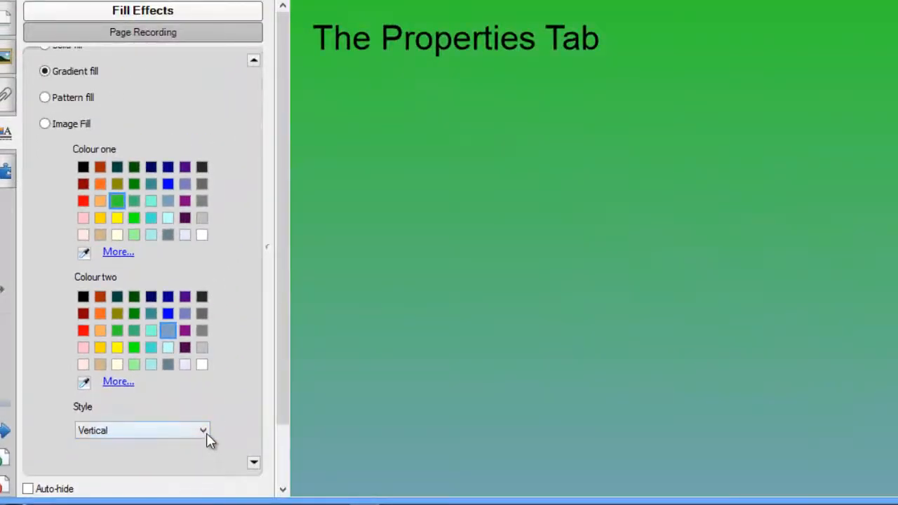
left_click(207, 433)
left_click(193, 479)
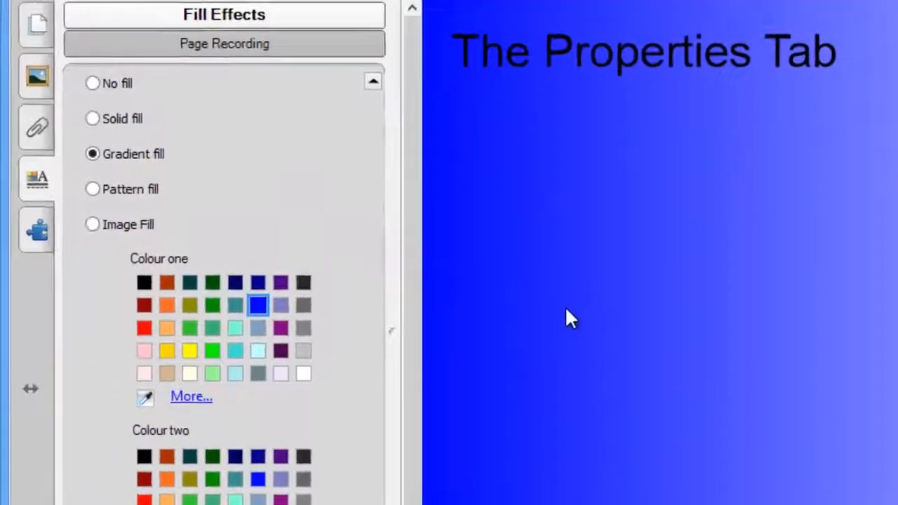
Try several pattern fills on the page background, including bold diagonal stripes, and reset the page to no fill
left_click(96, 191)
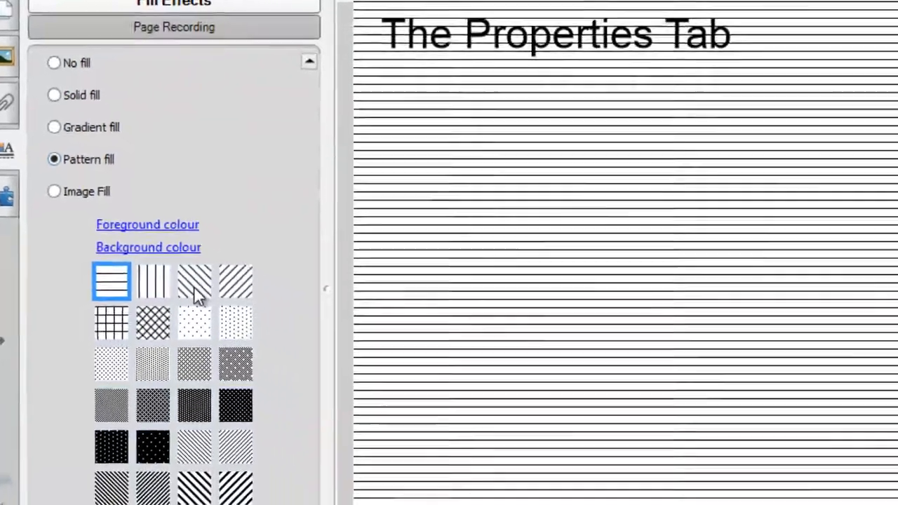
left_click(254, 326)
left_click(254, 373)
left_click(128, 302)
left_click(128, 370)
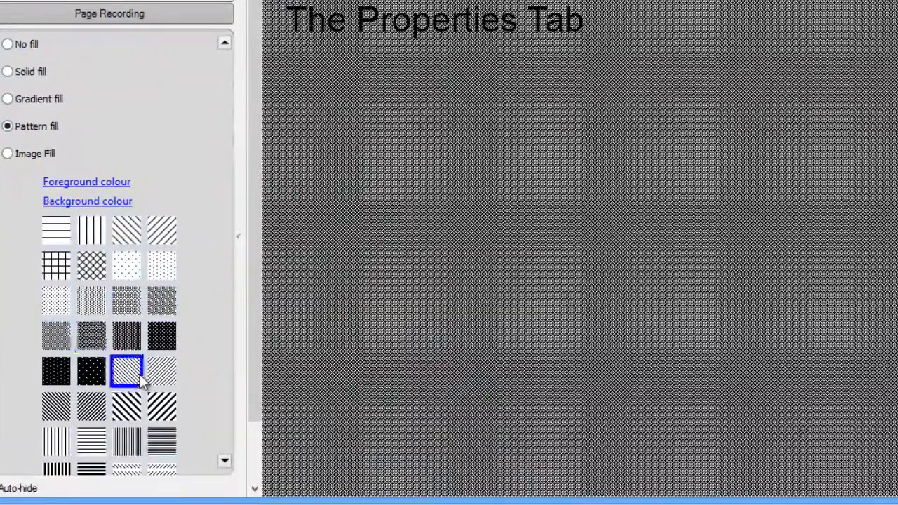
left_click(130, 407)
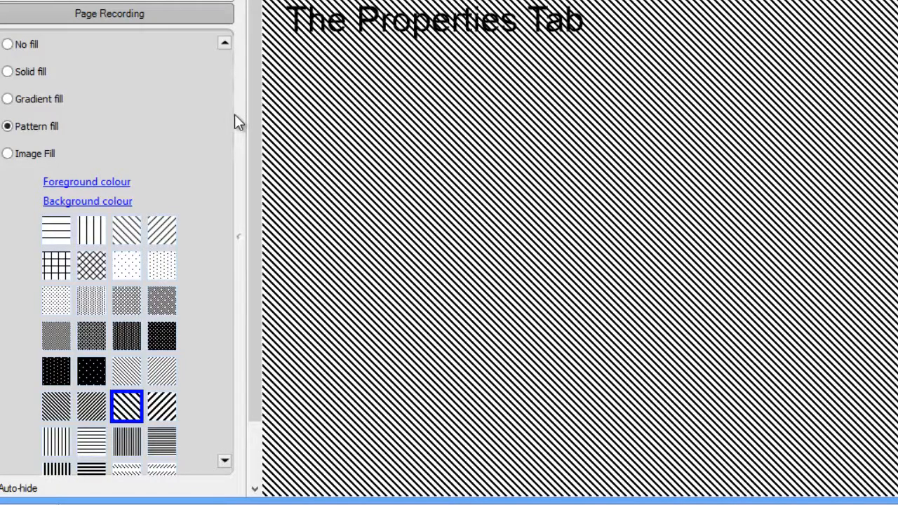
left_click(53, 110)
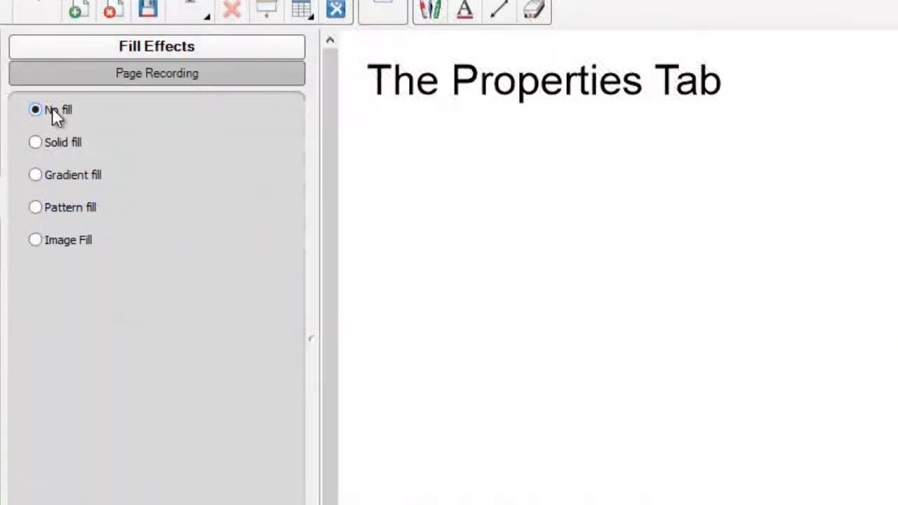
Apply an image fill to the page background using notebook11.PNG from the tidy up folder
left_click(35, 240)
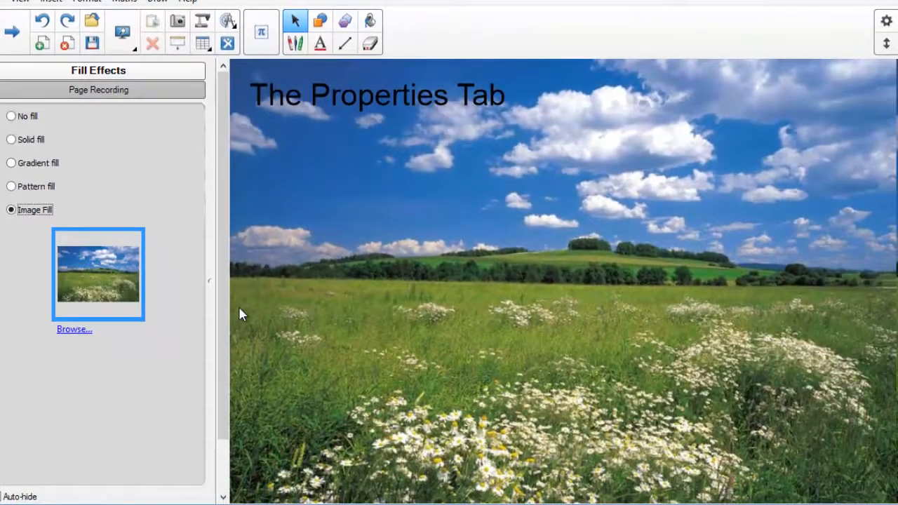
left_click(74, 329)
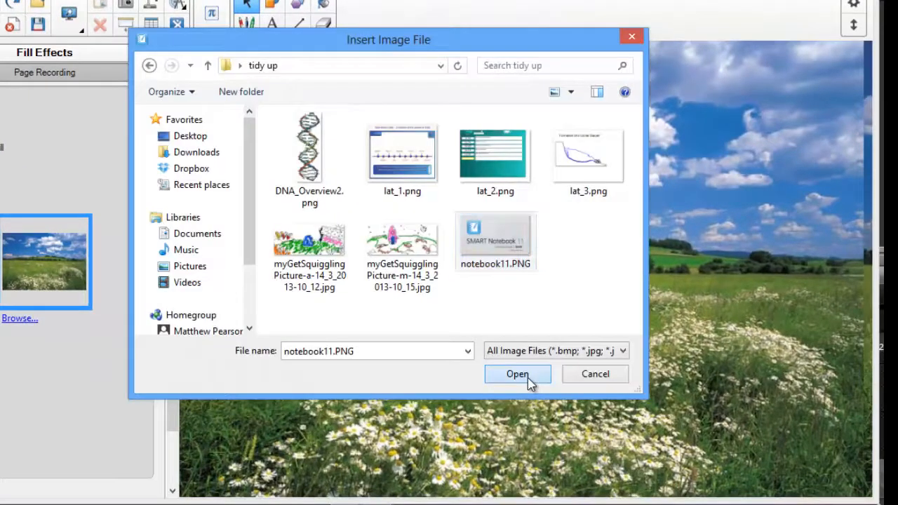
left_click(528, 378)
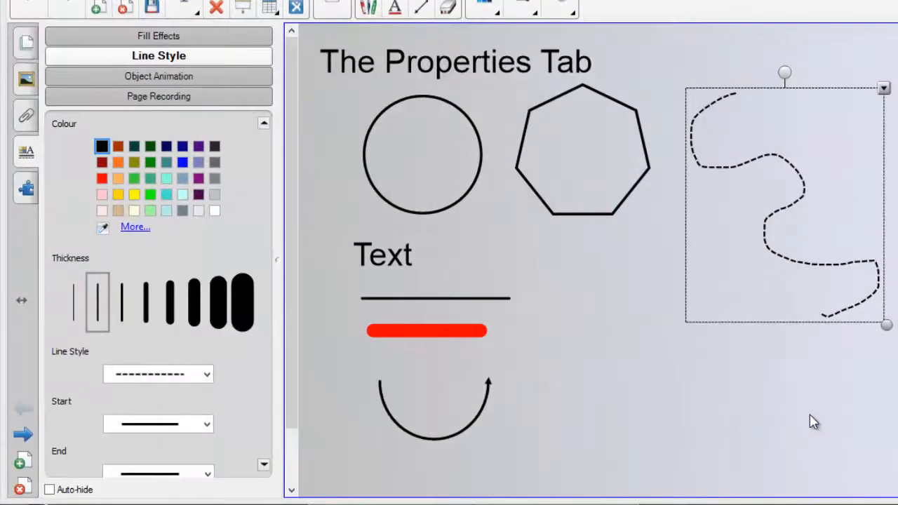
Fill the circle with solid orange
left_click(454, 203)
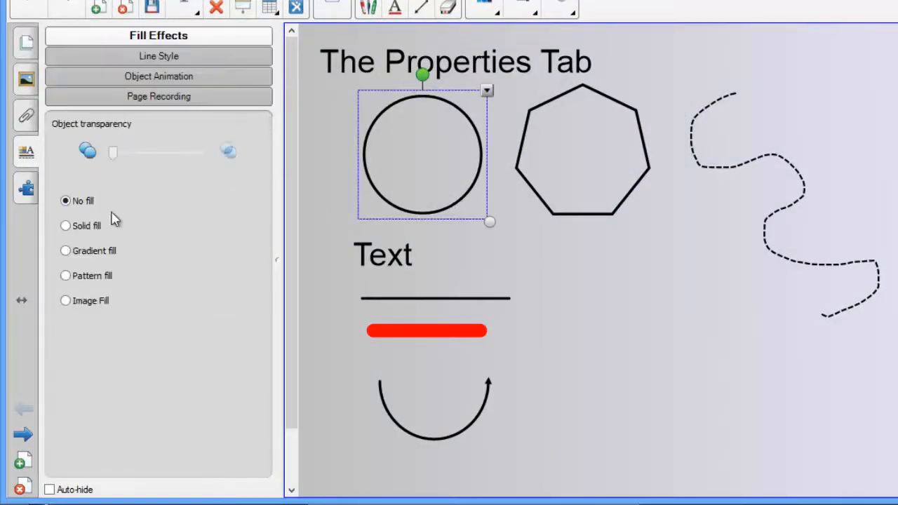
left_click(67, 226)
left_click(119, 343)
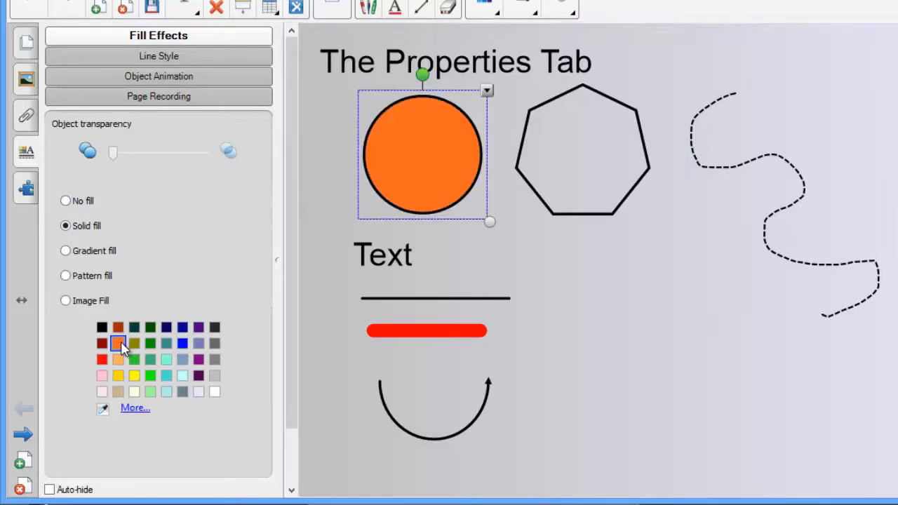
Give the circle a gradient fill from dark teal to purple
left_click(65, 253)
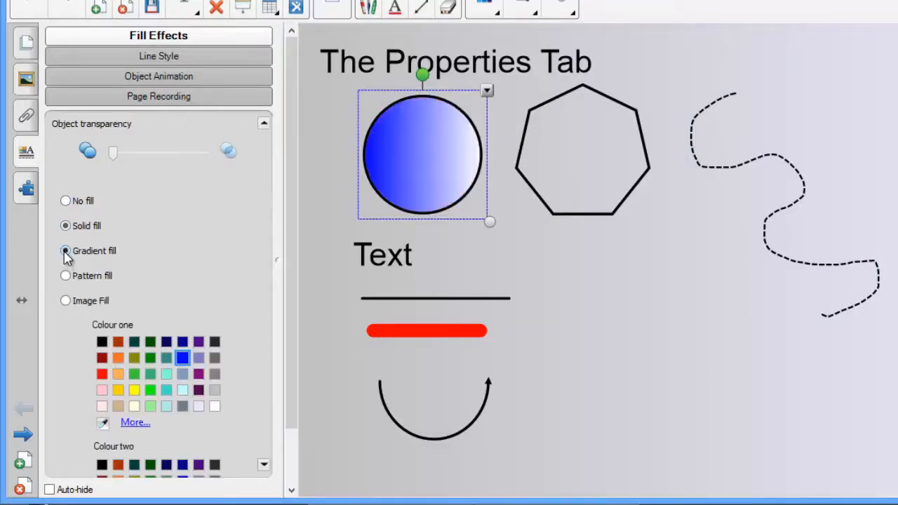
left_click(134, 341)
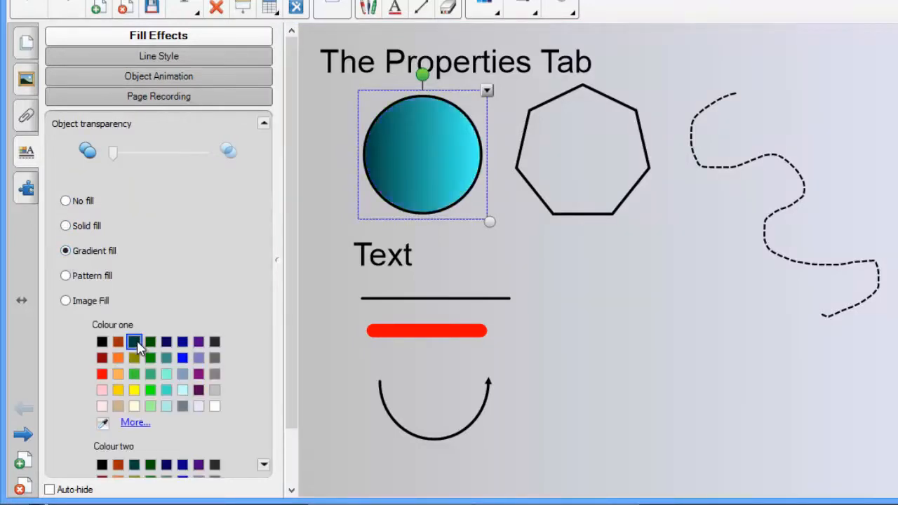
left_click(200, 465)
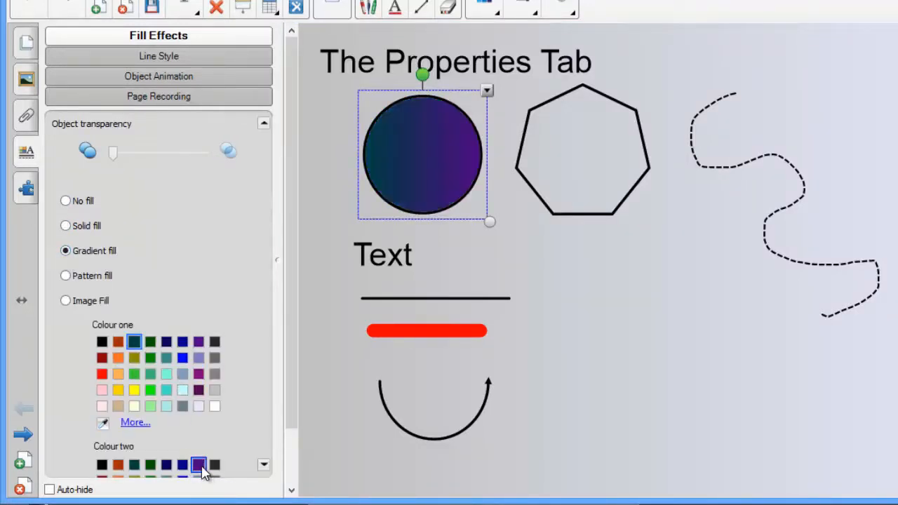
Apply an image fill to the circle using meadow.jpg from the Desktop
left_click(65, 302)
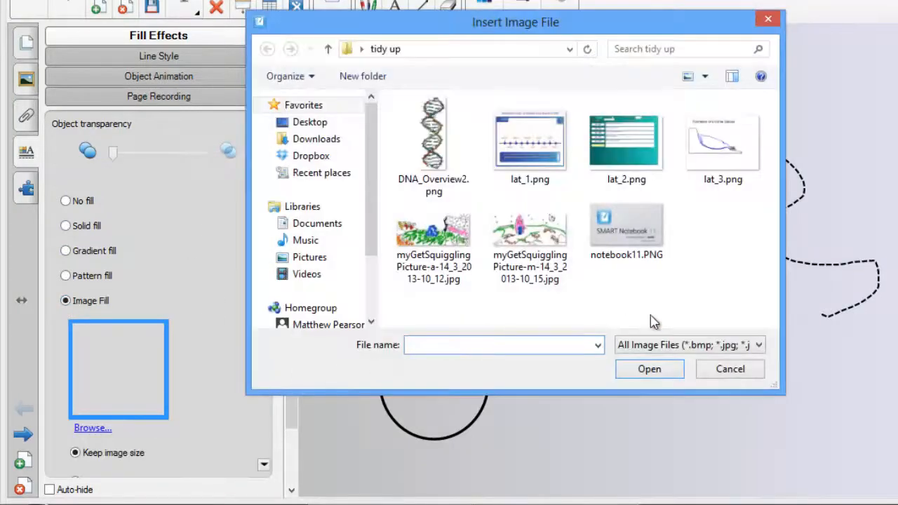
left_click(323, 131)
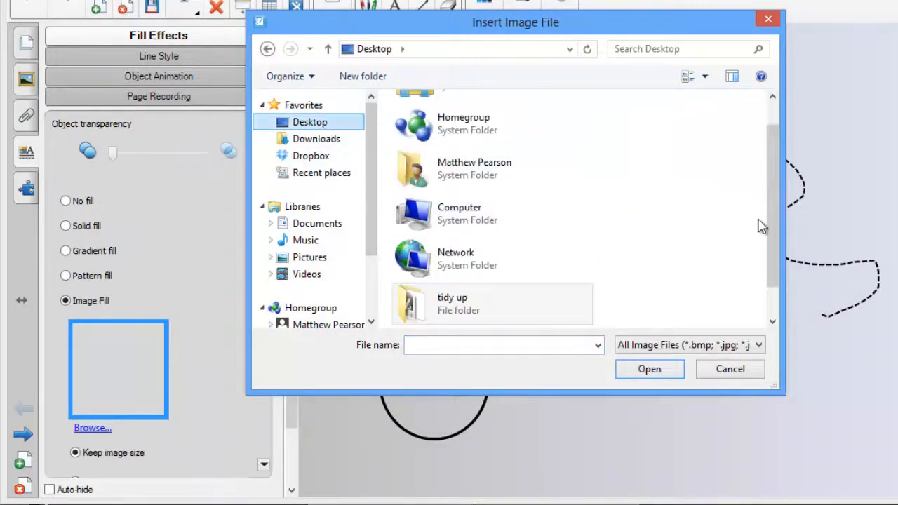
scroll(778, 295, "down", 1)
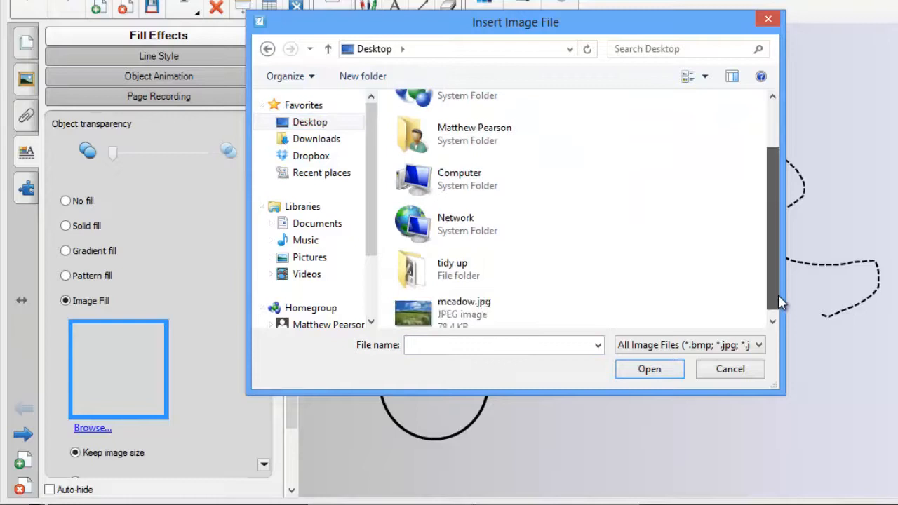
left_click(465, 308)
left_click(642, 369)
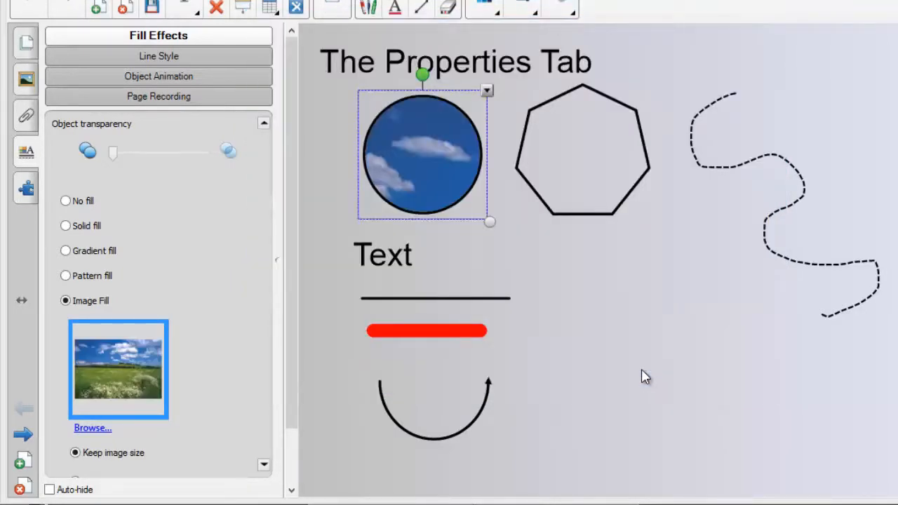
Set the straight black line below "Text" to the second-thickest width and colour it light turquoise
left_click(425, 297)
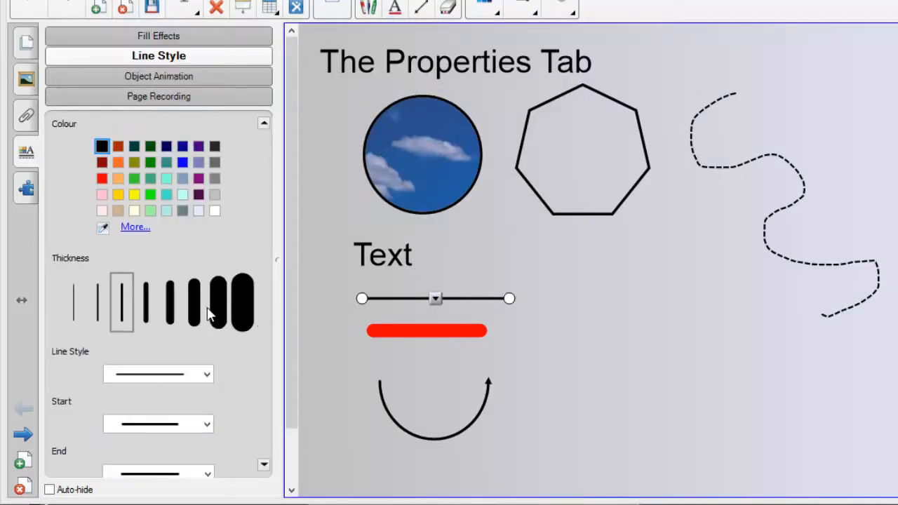
left_click(213, 312)
left_click(167, 178)
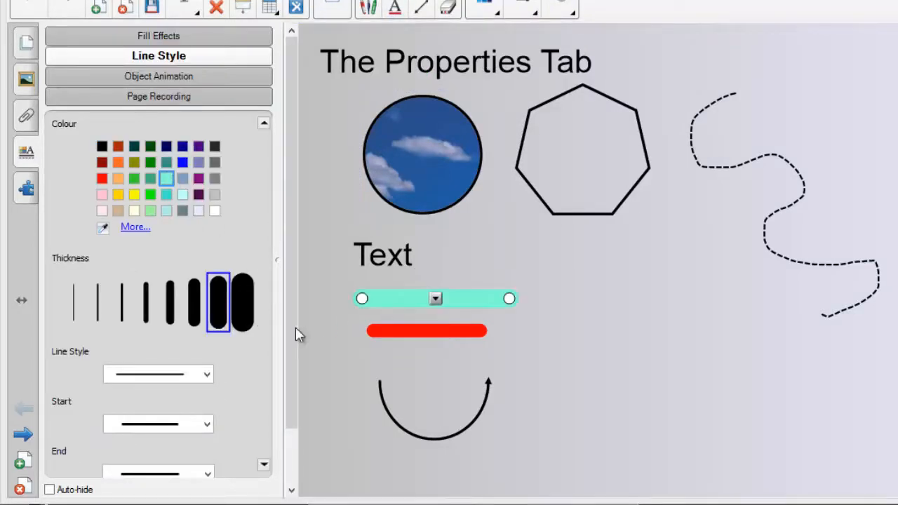
Give the curved arrow a round dot as its start style
left_click(399, 423)
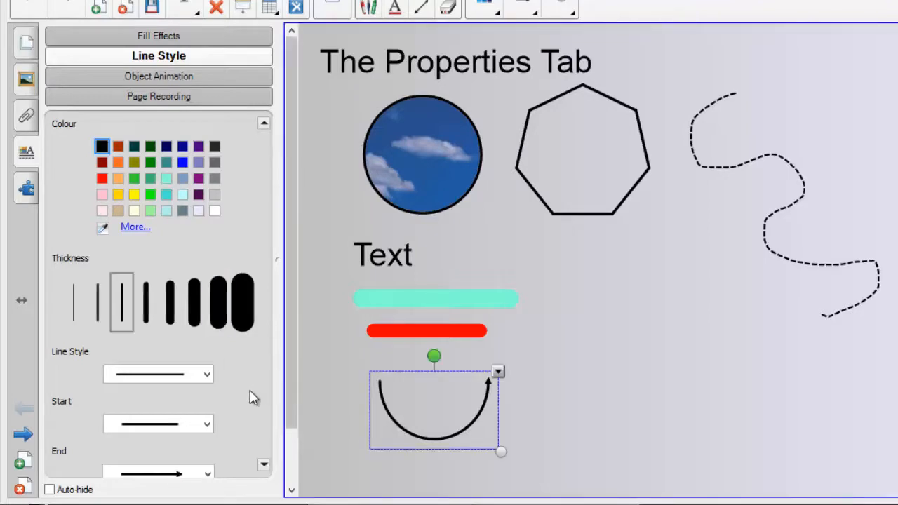
left_click(207, 425)
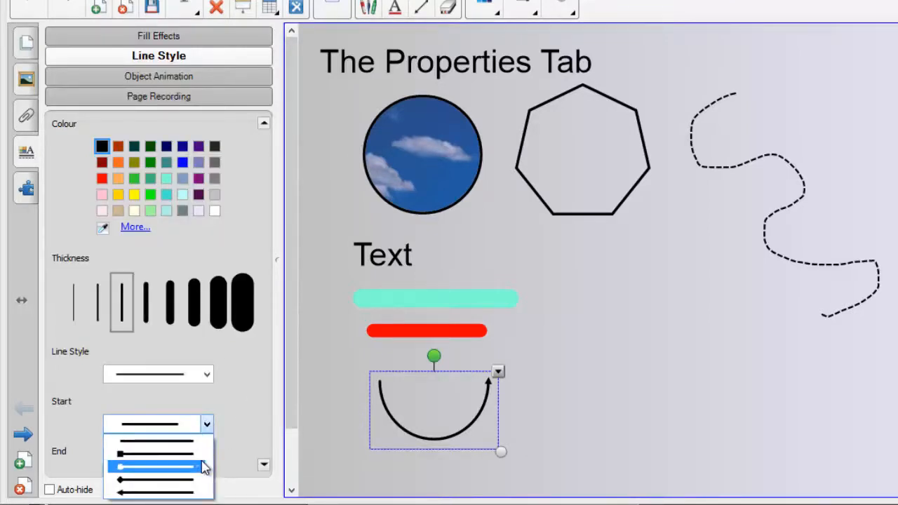
left_click(204, 467)
left_click(264, 464)
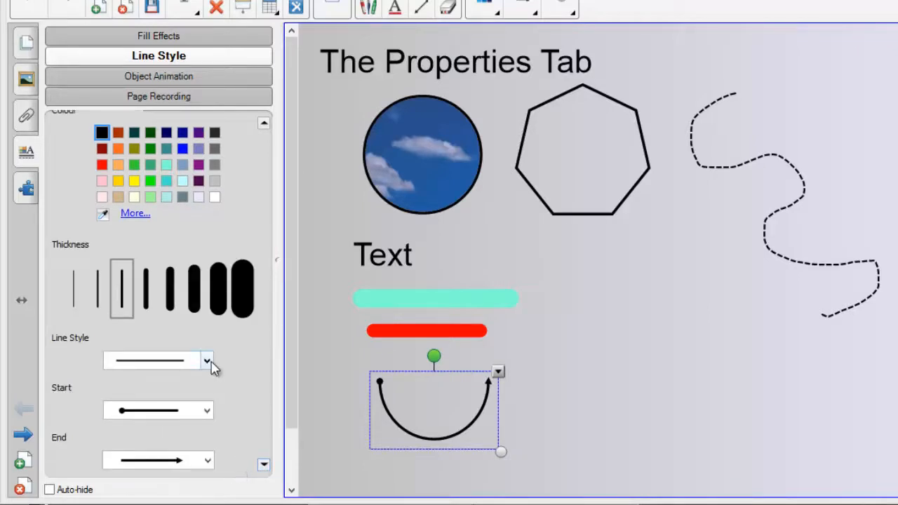
Change the curved arrow's line style to dotted
left_click(207, 362)
left_click(155, 404)
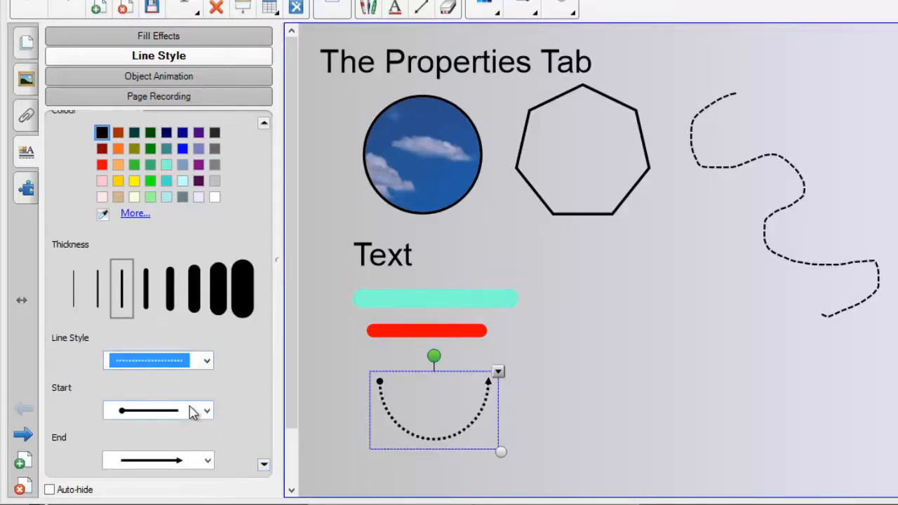
Colour the dashed wavy line olive and set it to the second-thickest width
left_click(719, 167)
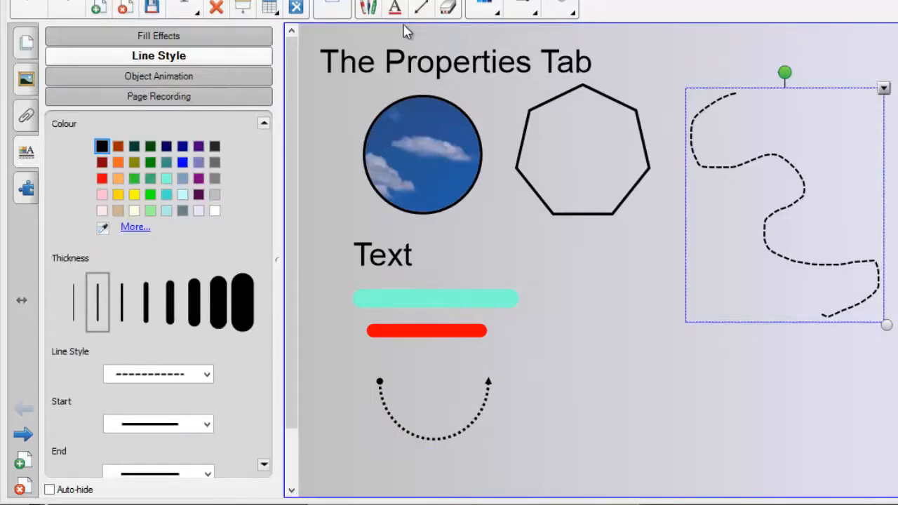
left_click(495, 10)
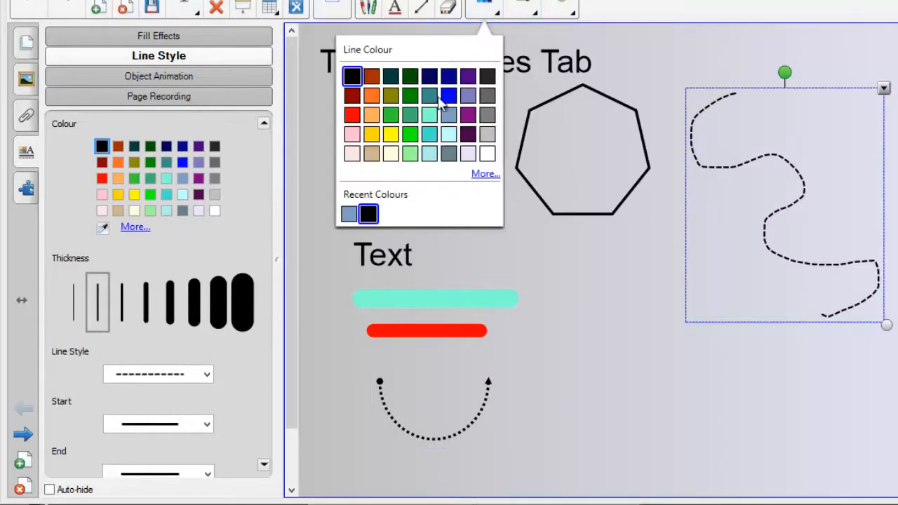
left_click(391, 96)
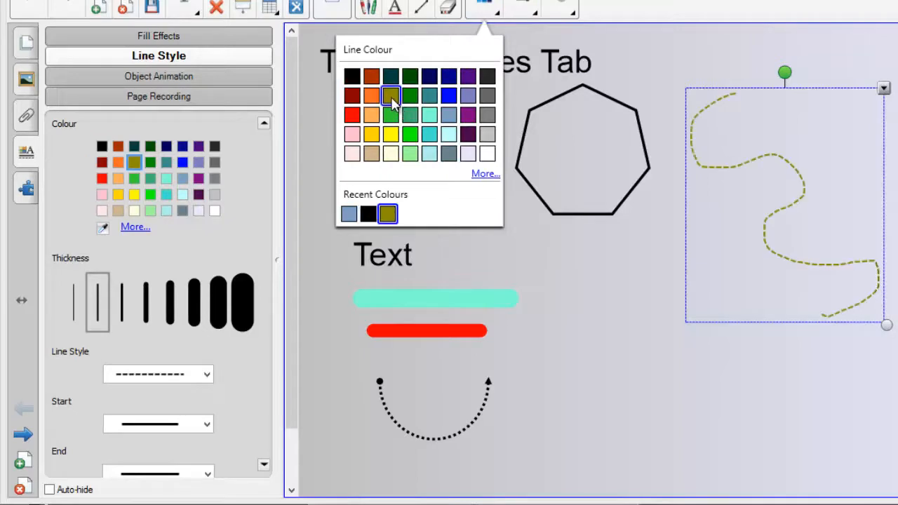
left_click(212, 301)
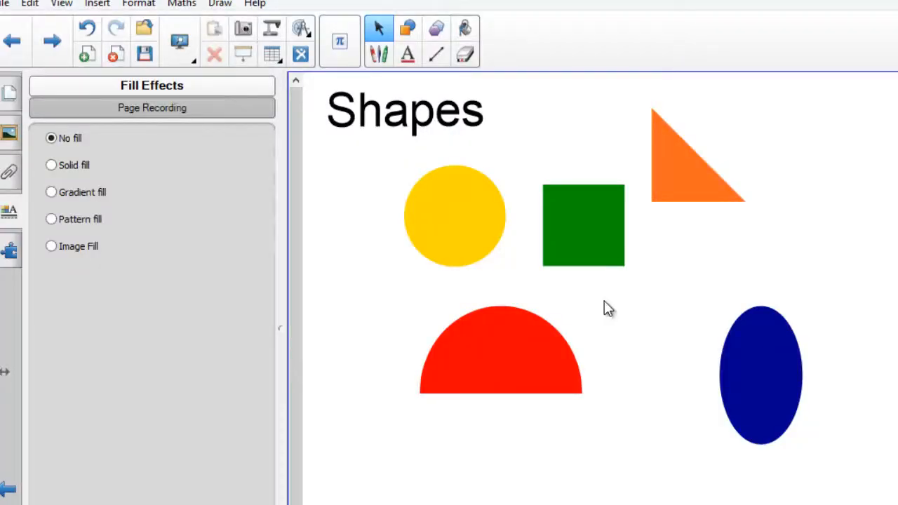
Make the green square about half transparent and reposition it between the yellow circle, red semicircle and orange triangle
left_click(603, 229)
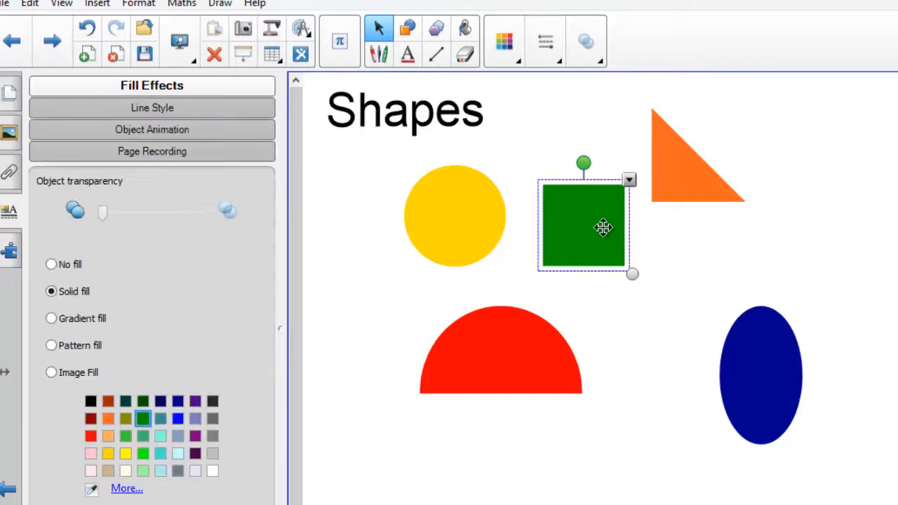
left_click_drag(604, 228, 581, 237)
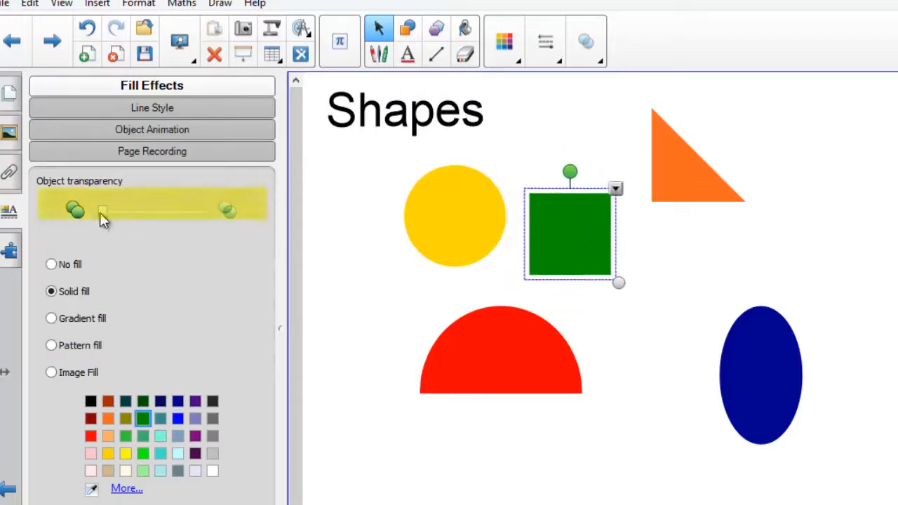
left_click_drag(102, 213, 157, 217)
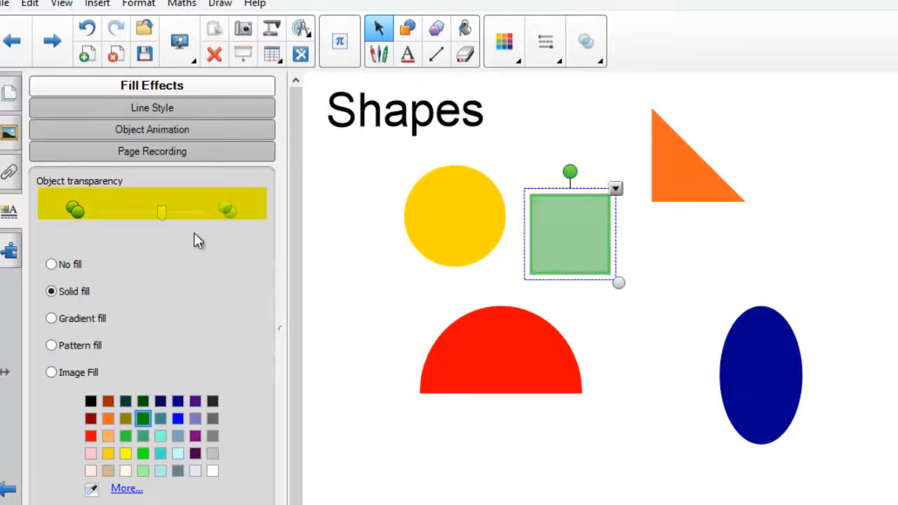
left_click_drag(566, 245, 593, 259)
left_click_drag(499, 222, 613, 290)
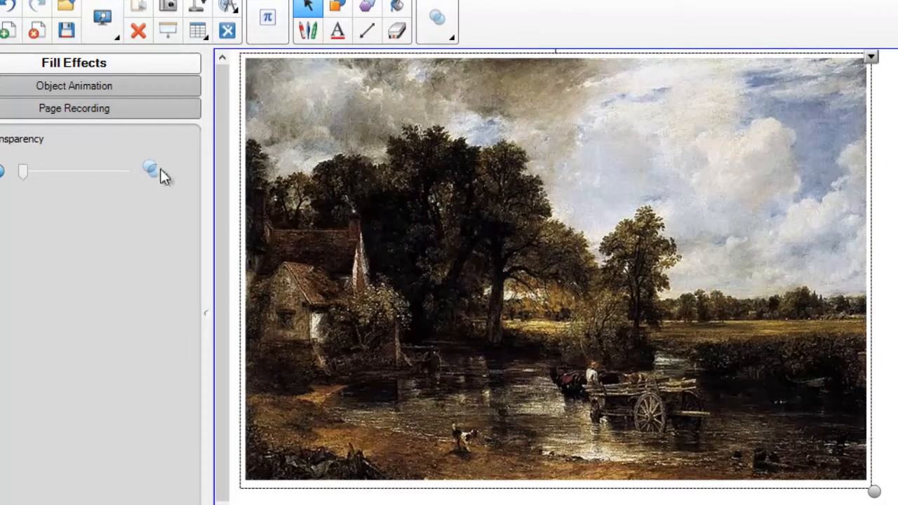
Try adjusting the landscape painting's object transparency, leaving it fully opaque
mouse_move(20, 174)
left_mouse_down()
mouse_move(122, 174)
mouse_move(19, 179)
left_mouse_up()
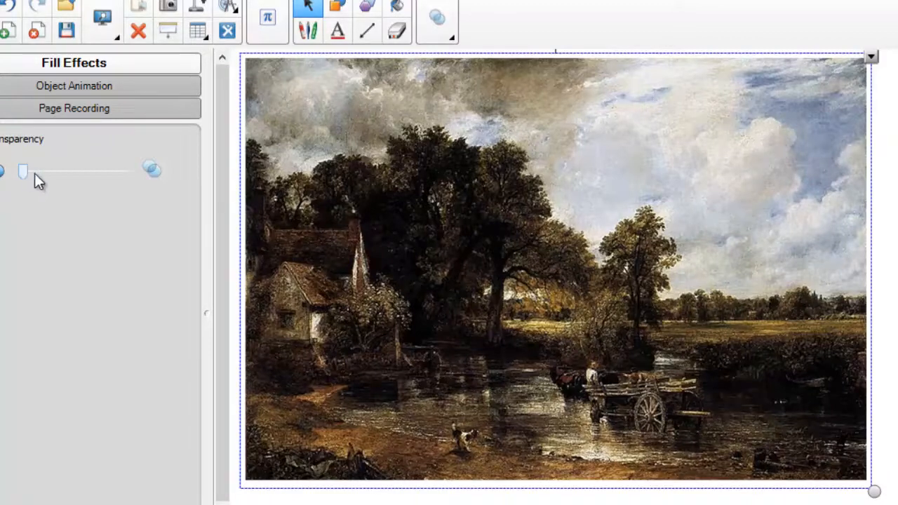
mouse_move(35, 174)
left_mouse_down()
mouse_move(120, 178)
mouse_move(2, 178)
left_mouse_up()
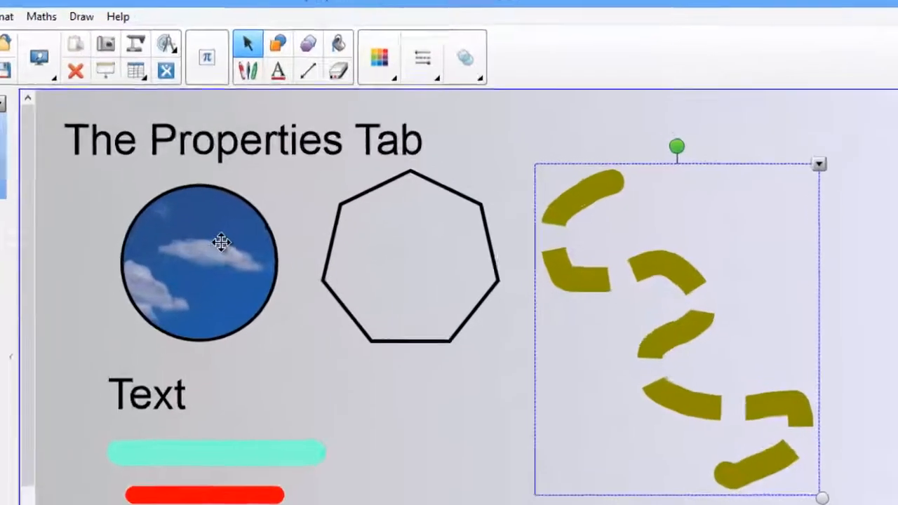
Examine the image-filled circle's fill colour, line colour and line style choices alongside its fill effect properties
left_click(303, 204)
left_click(362, 71)
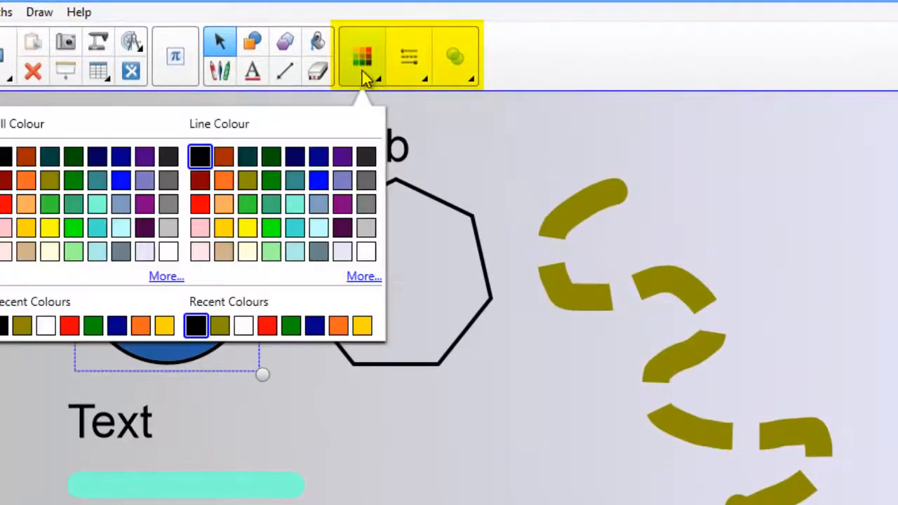
left_click(412, 67)
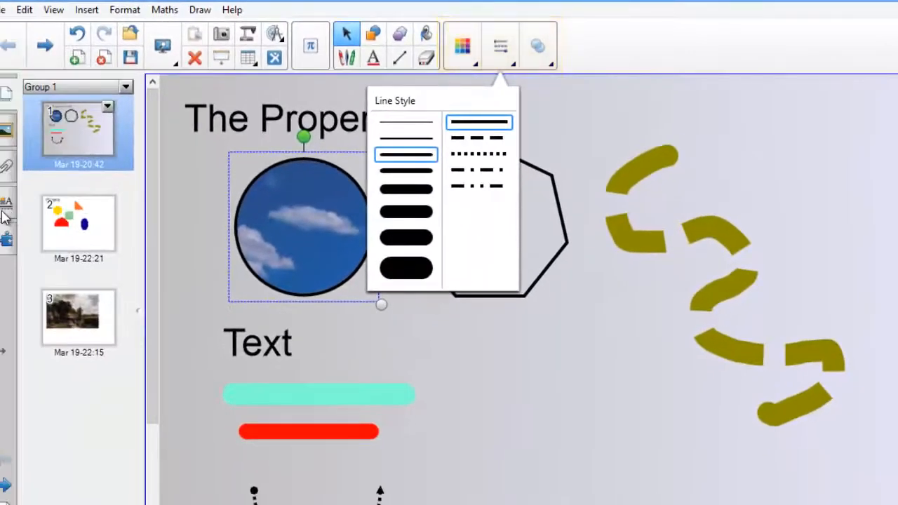
left_click(3, 210)
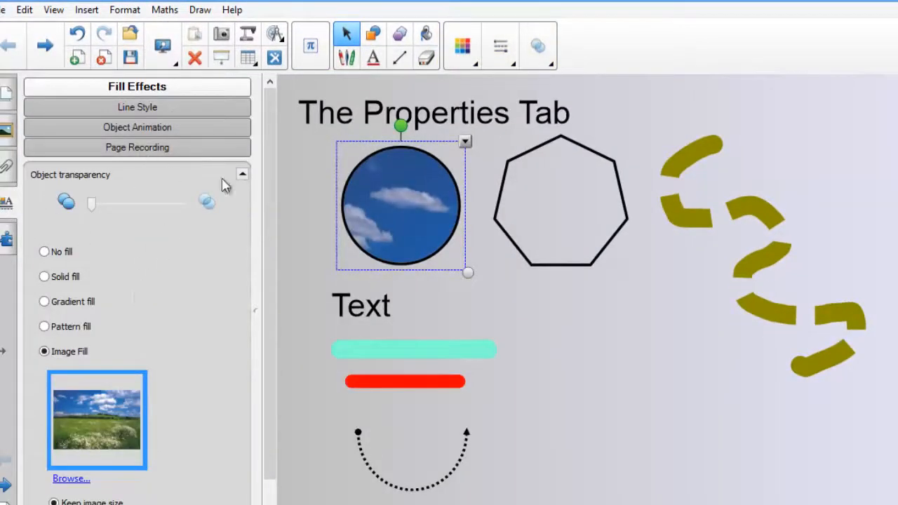
left_click(467, 53)
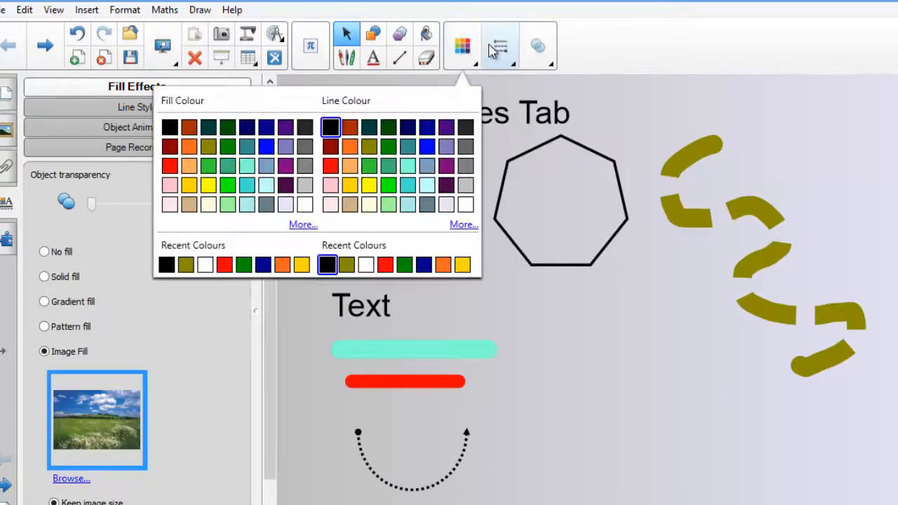
left_click(495, 49)
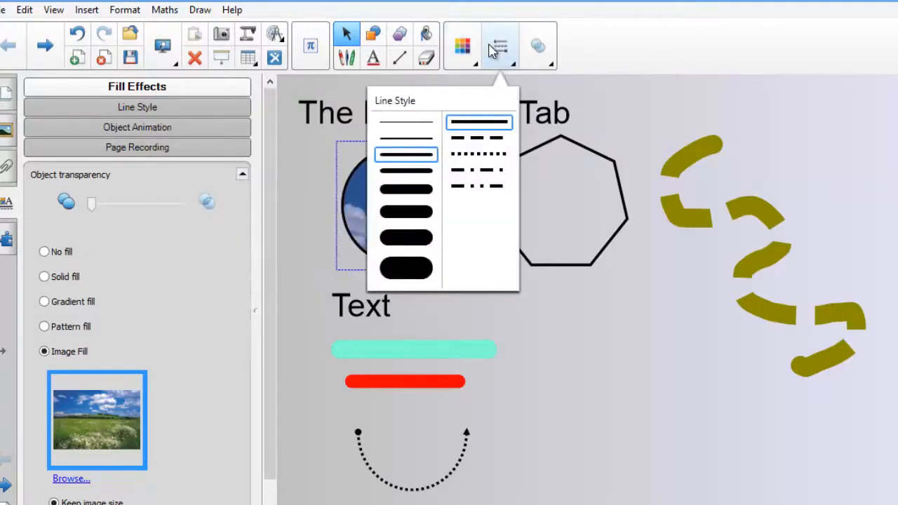